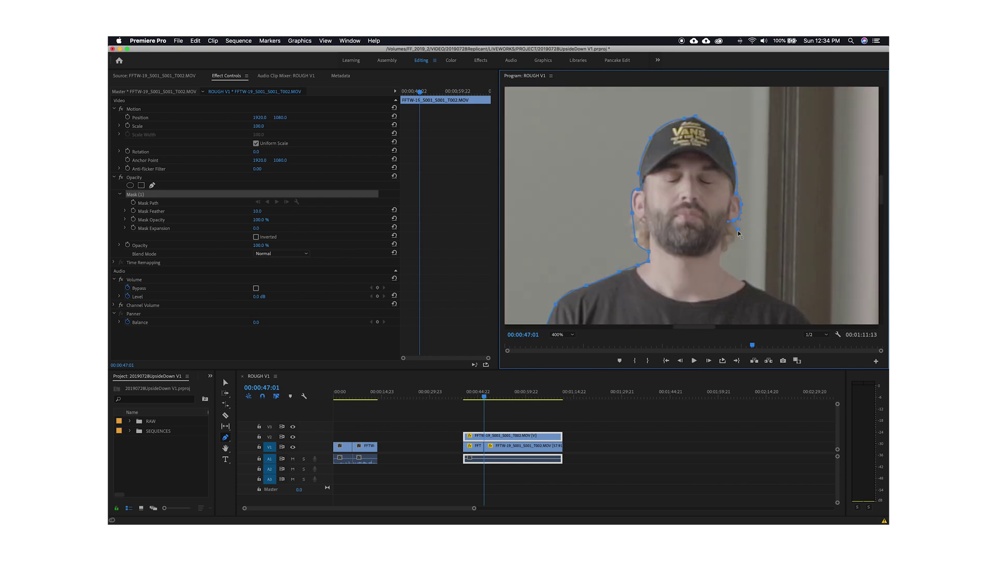
# Step: Trace an opacity mask around the seated man and the stool legs with the Pen tool, and preview the mask inverted
pyautogui.scroll(-15, 739, 234)
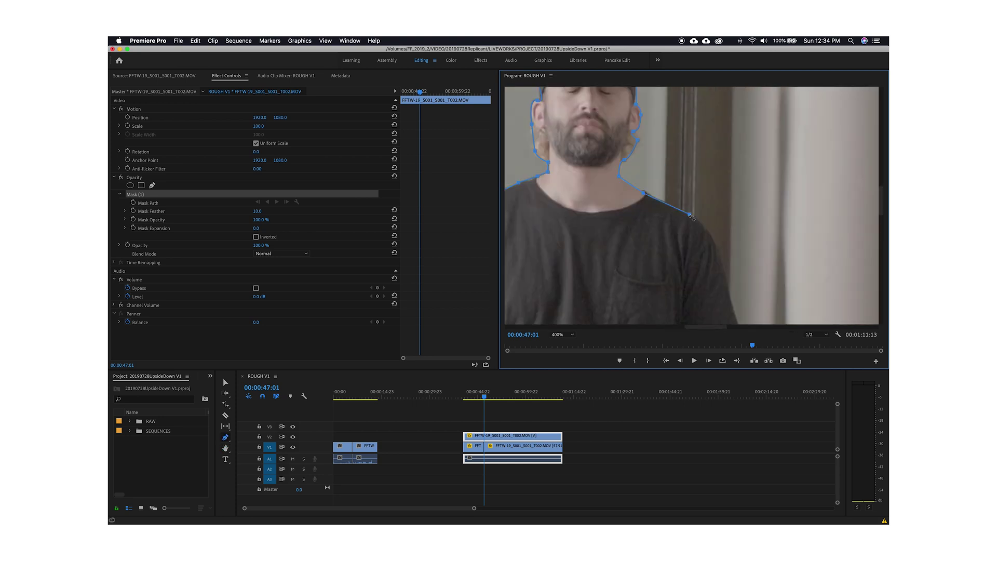
pyautogui.press('h')
pyautogui.press('p')
pyautogui.scroll(-5, 601, 236)
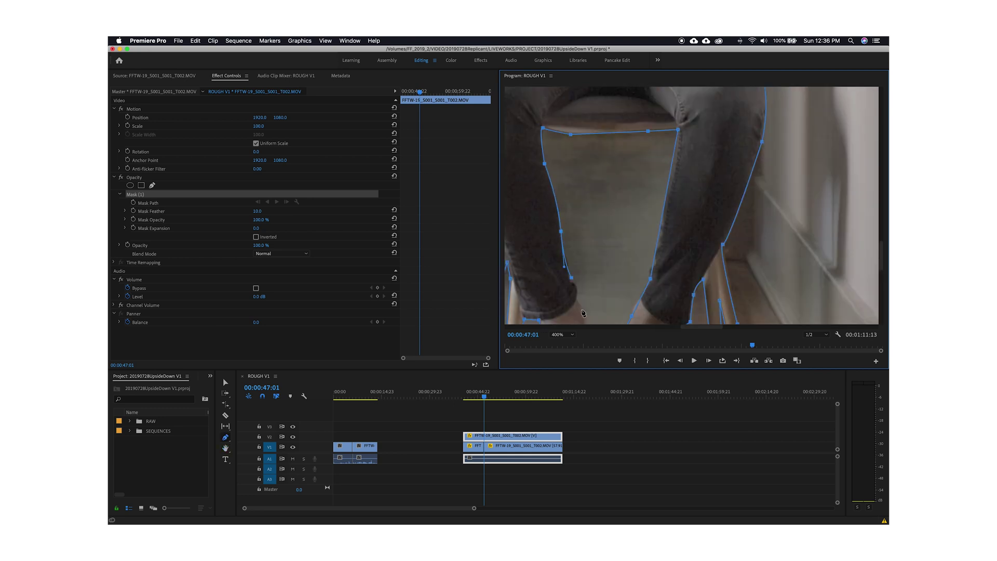
pyautogui.click(256, 237)
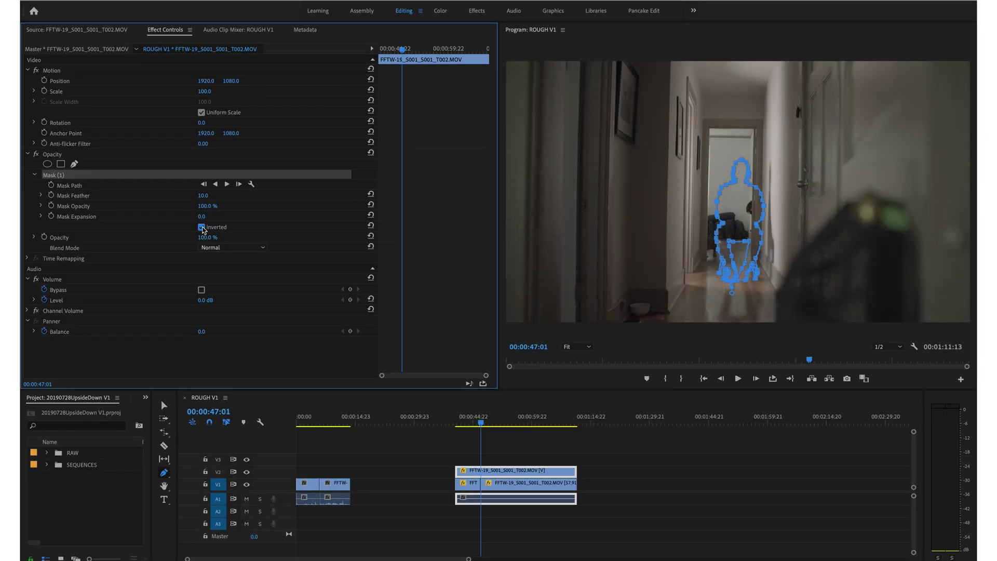
pyautogui.click(201, 227)
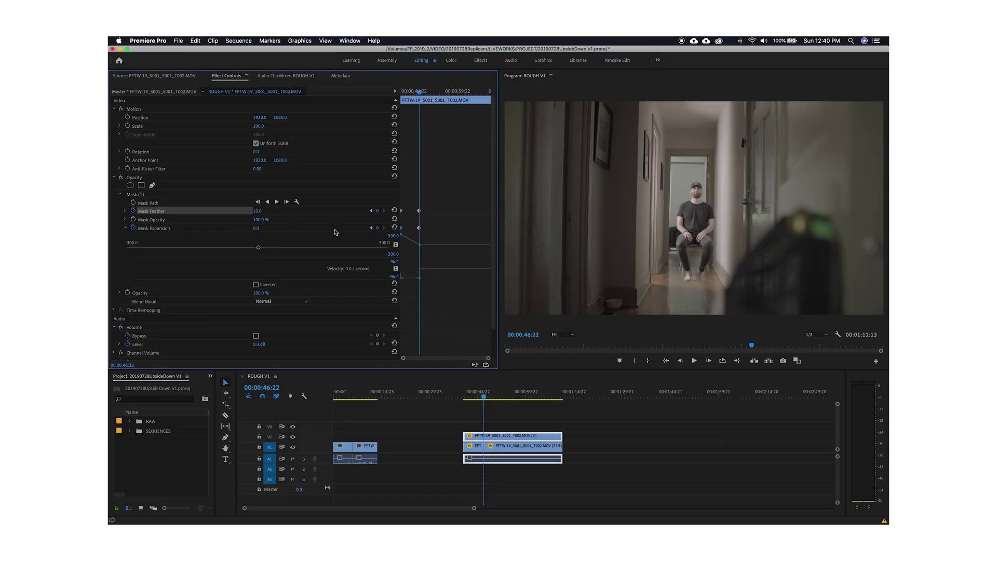
# Step: Select the V1 clip beneath the masked footage after reviewing the mask animation, and search the effects for TURBULENT
pyautogui.moveTo(476, 397)
pyautogui.mouseDown()
pyautogui.moveTo(465, 397)
pyautogui.moveTo(509, 396)
pyautogui.moveTo(457, 397)
pyautogui.moveTo(481, 394)
pyautogui.mouseUp()
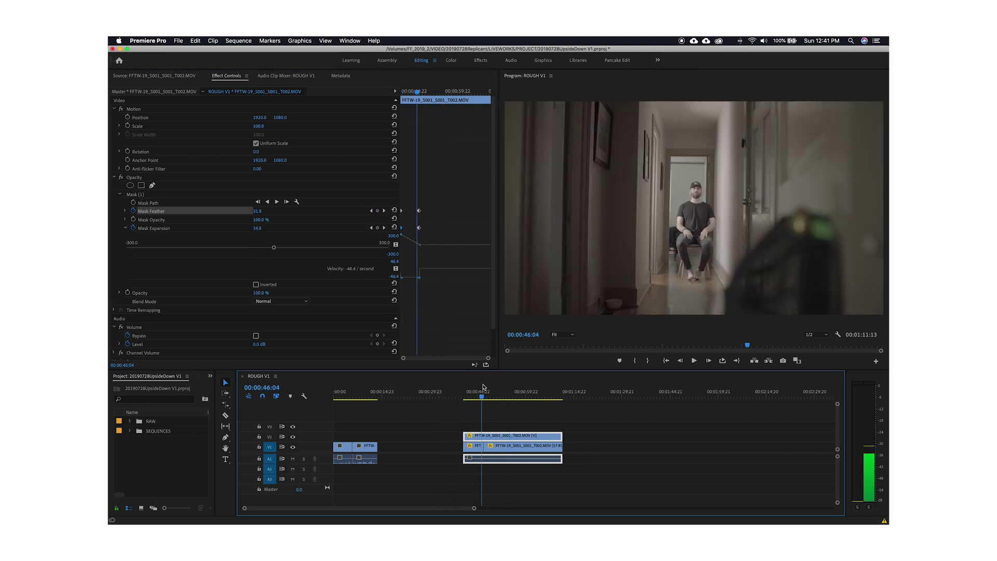
pyautogui.click(474, 446)
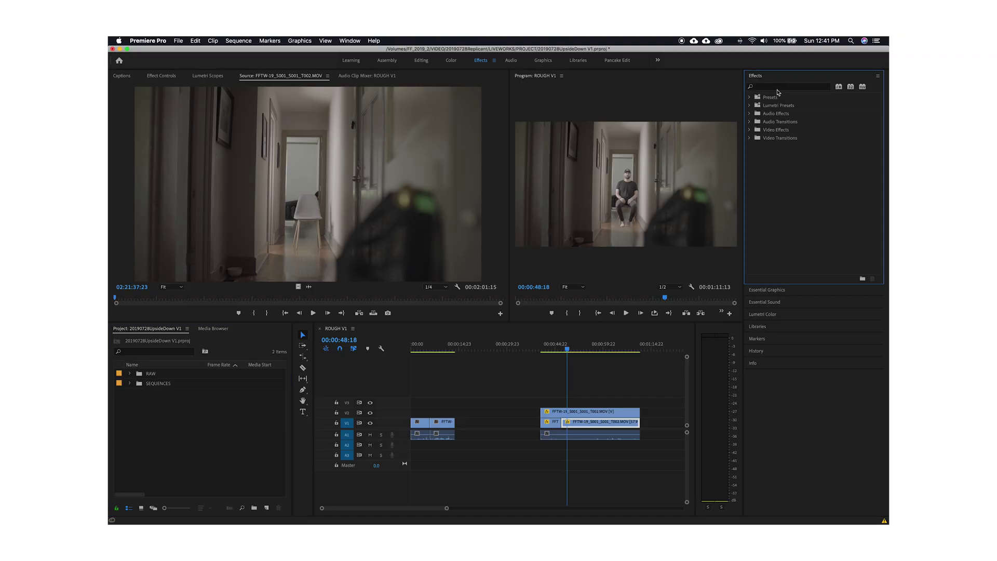
pyautogui.write('TURBULENT')
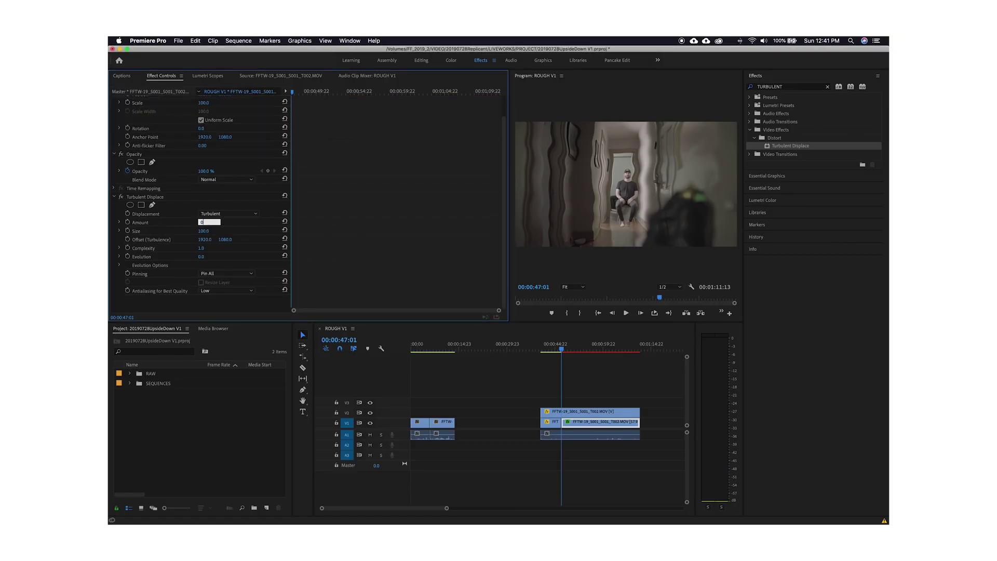
# Step: Keyframe the Turbulent Displace Amount from 0 to 113 at 00:00:59:11 and set Displacement to Turbulent Smoother
pyautogui.click(136, 224)
pyautogui.click(229, 213)
pyautogui.click(232, 297)
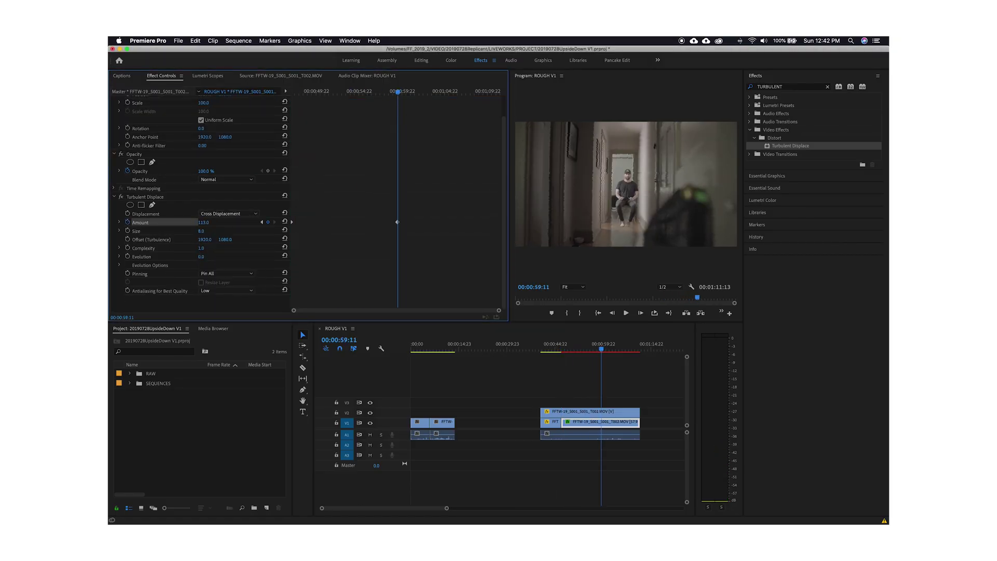
pyautogui.click(229, 213)
pyautogui.click(233, 162)
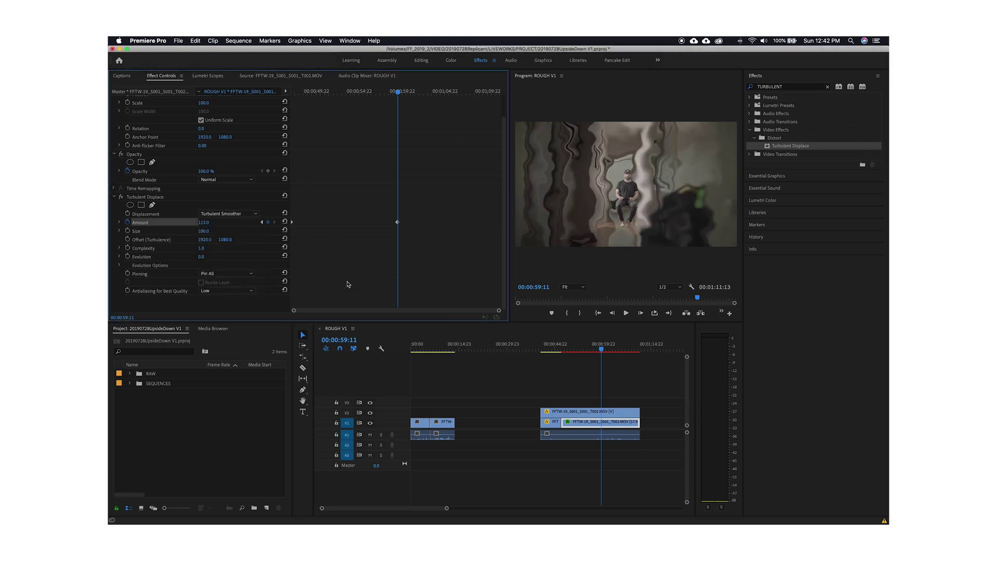
# Step: Play the distortion from the clip's start and keyframe Offset (Turbulence) to 2753, 1080 at 00:00:59:10
pyautogui.press('Up')
pyautogui.press('space')
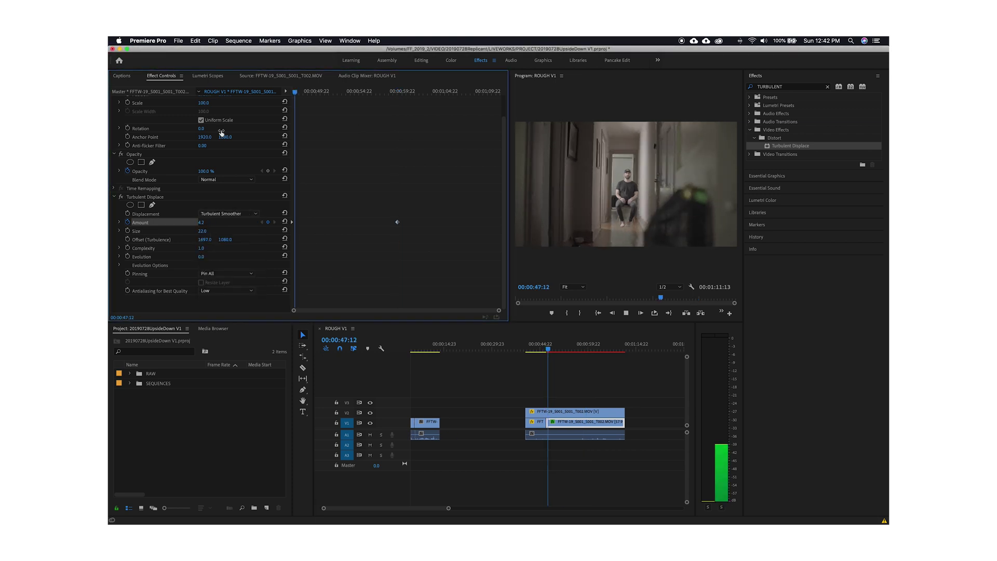
pyautogui.click(557, 350)
pyautogui.press('Up')
pyautogui.click(151, 256)
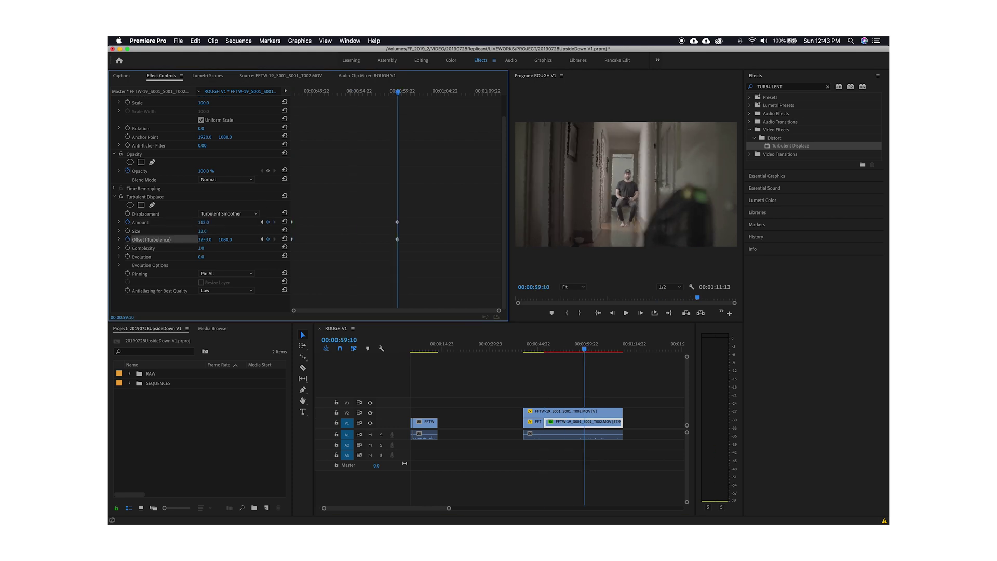
# Step: Replay the distortion after undoing the last change, and keyframe Offset (Turbulence) to 2884, 1080 at 00:01:10:22
pyautogui.press('super+z')
pyautogui.press('space')
pyautogui.press('space')
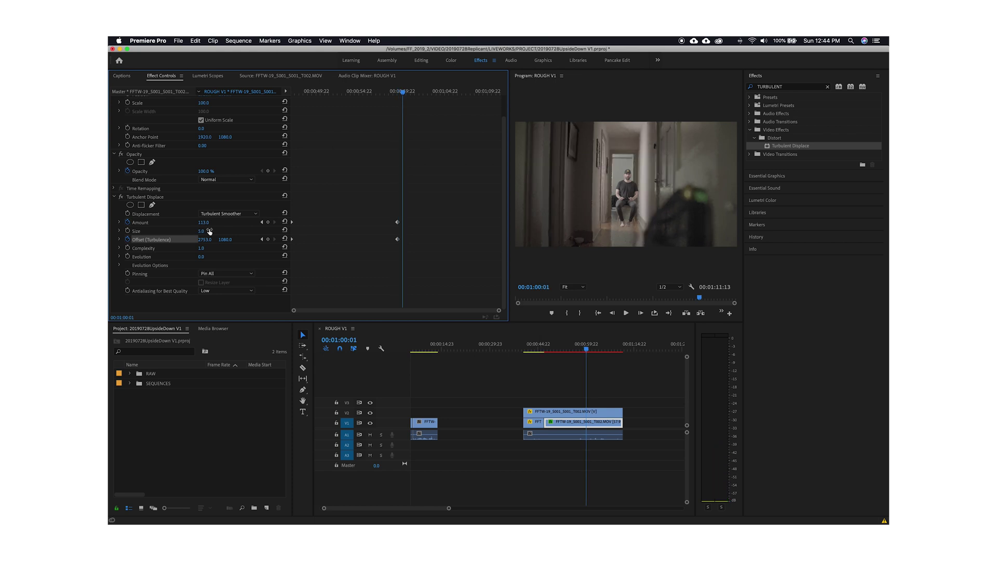
pyautogui.moveTo(448, 94); pyautogui.dragTo(496, 92)
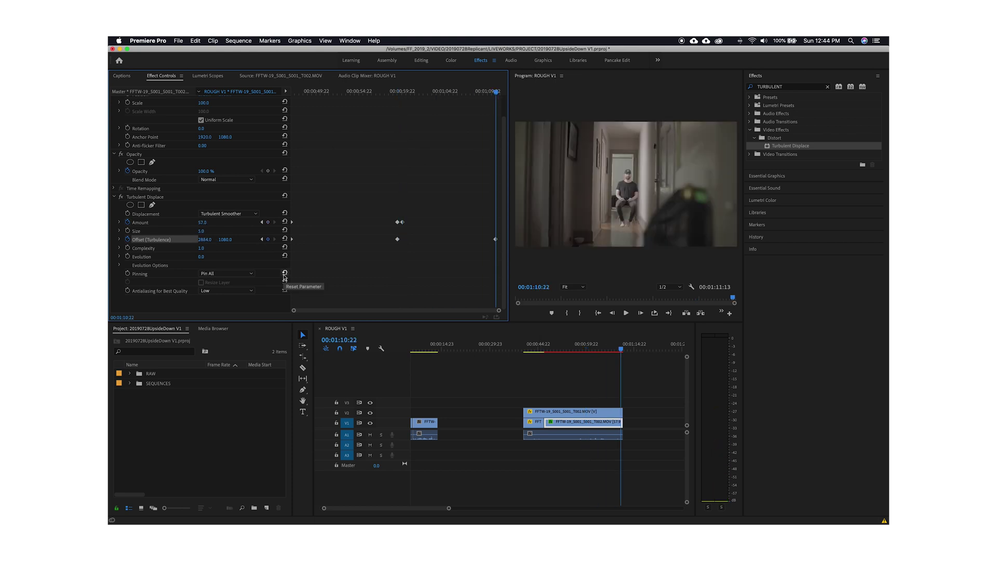
pyautogui.click(554, 352)
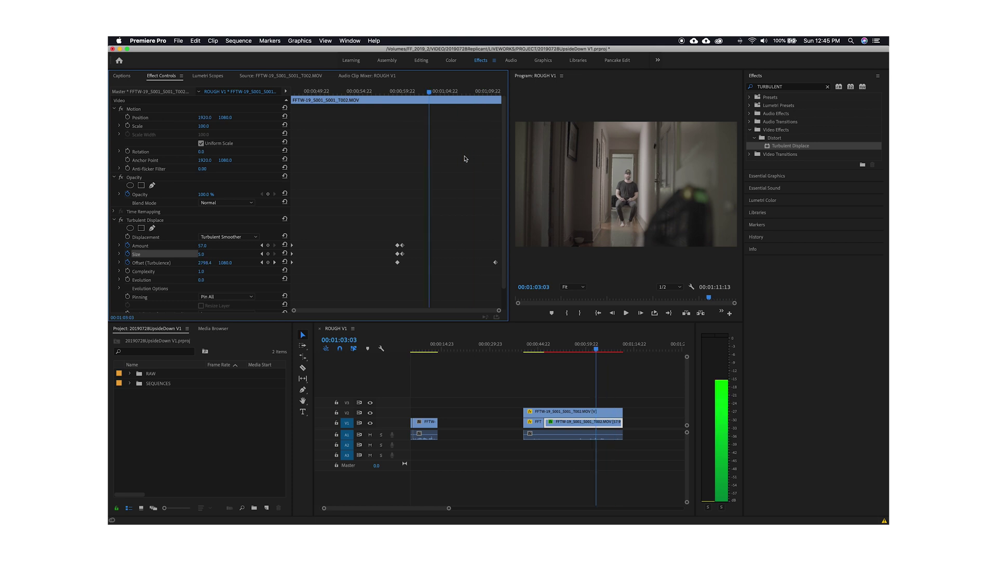
# Step: Remove the empty gap between the opening clips and the distorted clips on the timeline
pyautogui.moveTo(597, 346); pyautogui.dragTo(531, 346)
pyautogui.moveTo(430, 347); pyautogui.dragTo(537, 345)
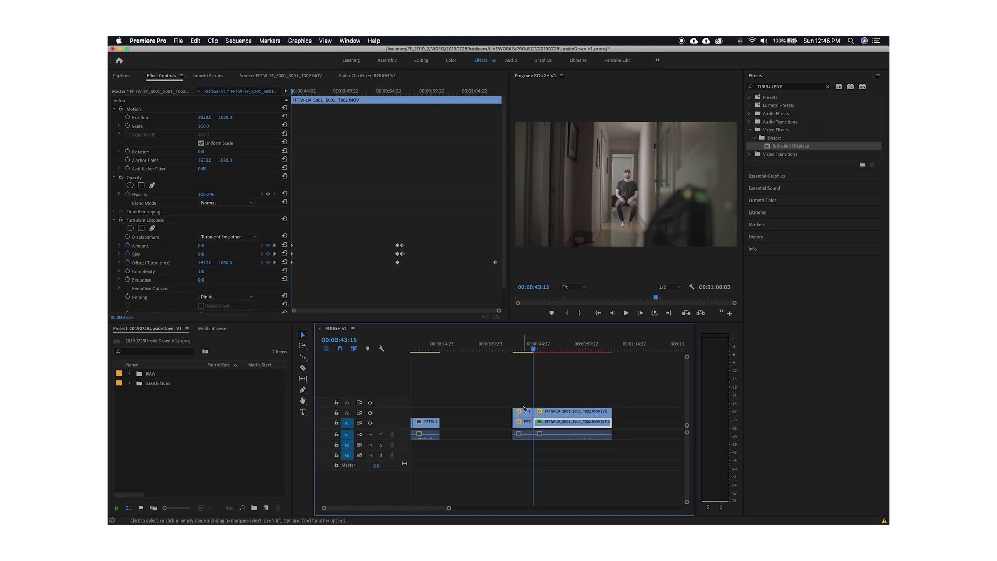
pyautogui.click(470, 422)
pyautogui.press('Delete')
# Step: Keyframe the distorted V1 clip's Scale to 113.7 at 00:00:24:02 and review the zoom pulse
pyautogui.click(474, 349)
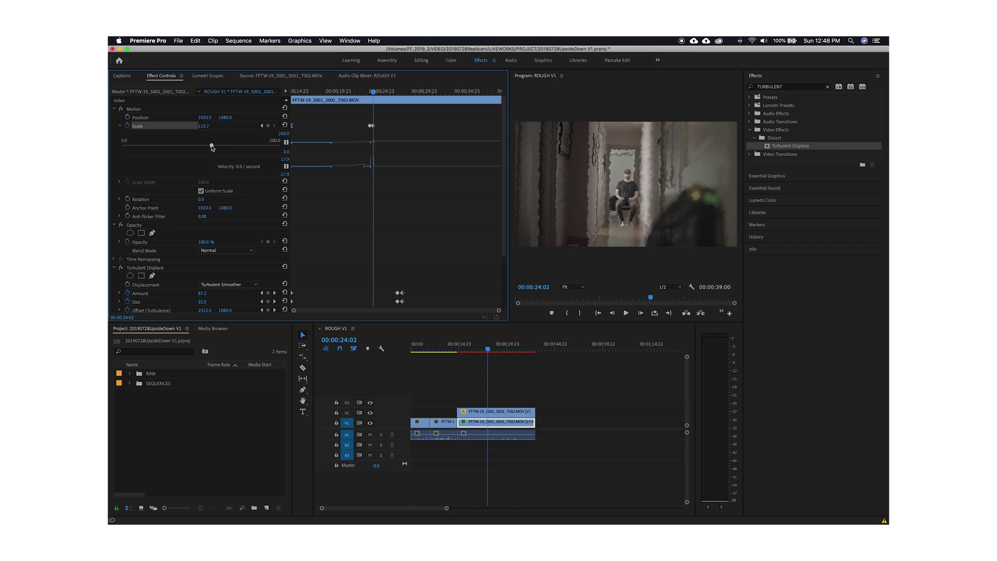
pyautogui.click(496, 349)
pyautogui.click(473, 347)
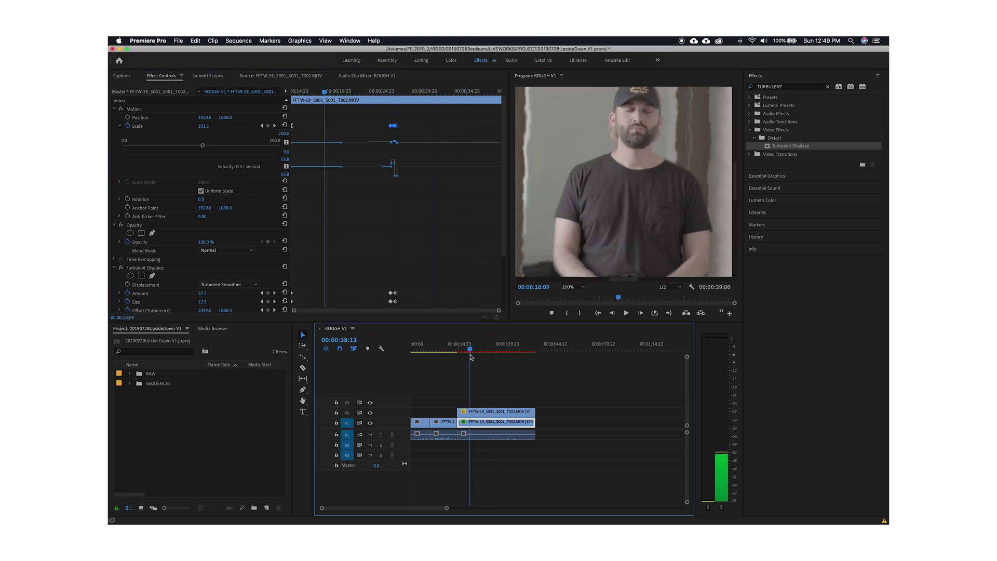
pyautogui.click(495, 349)
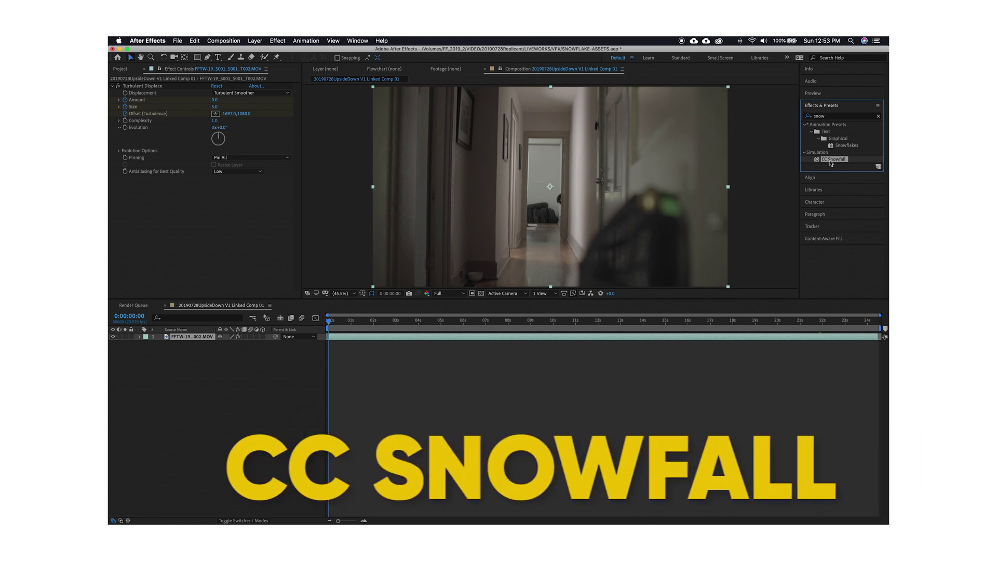
# Step: In After Effects, apply CC Snowfall to the footage with Size 15, Variation % (Size) 100 and Scene Depth 10300
pyautogui.moveTo(684, 163); pyautogui.dragTo(681, 163)
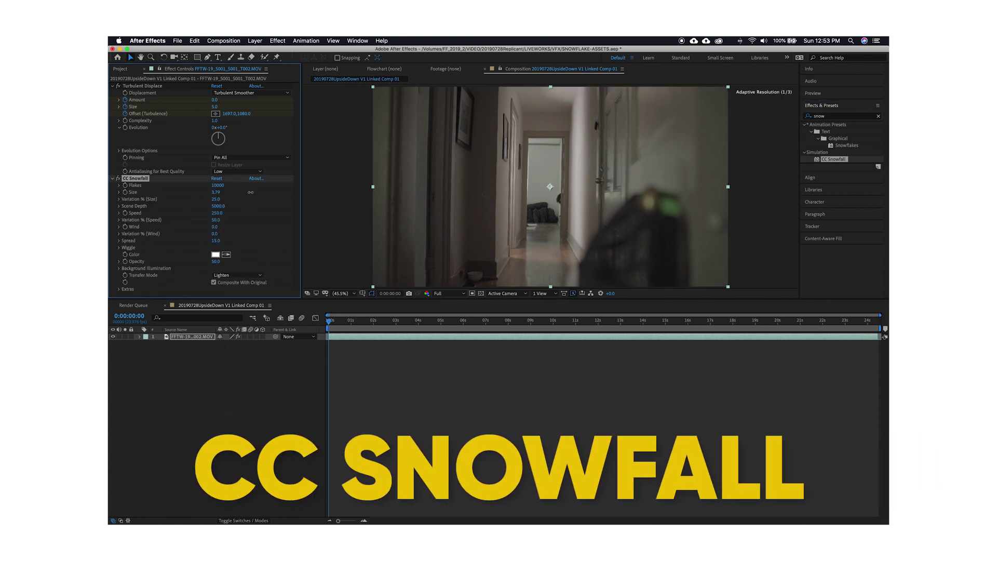
pyautogui.moveTo(384, 200); pyautogui.dragTo(395, 200)
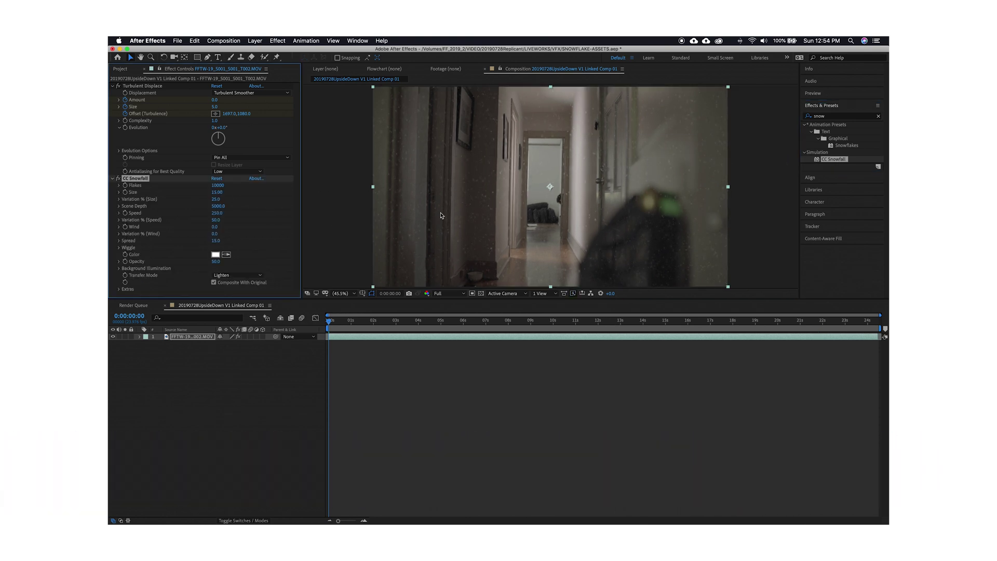
pyautogui.moveTo(214, 199); pyautogui.dragTo(379, 217)
pyautogui.moveTo(216, 206); pyautogui.dragTo(320, 203)
pyautogui.moveTo(330, 321); pyautogui.dragTo(584, 330)
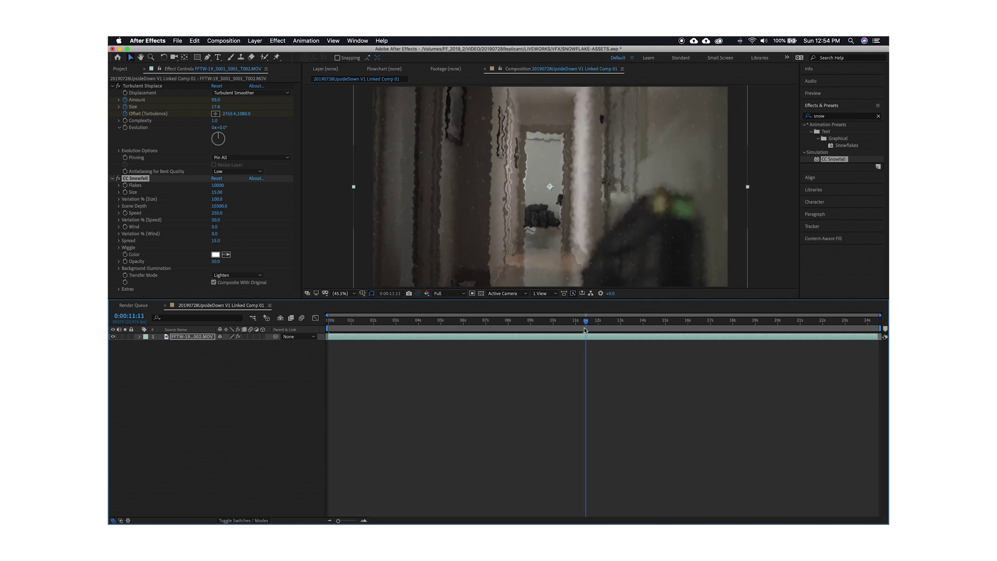
# Step: Expand the layer's effect properties and go to the Turbulent Displace Amount keyframe at 0:00:11:06
pyautogui.click(330, 354)
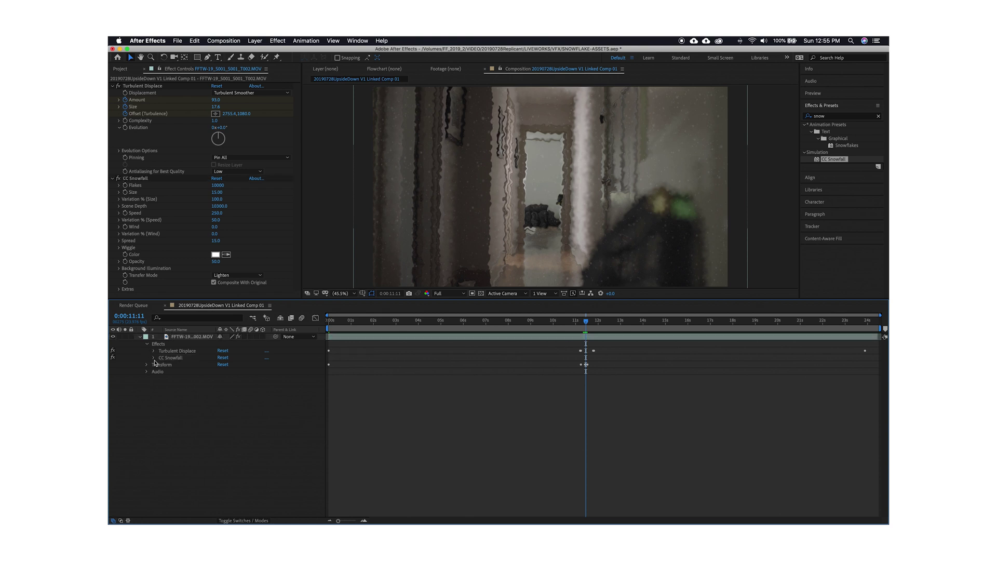
pyautogui.click(153, 358)
pyautogui.press('Home')
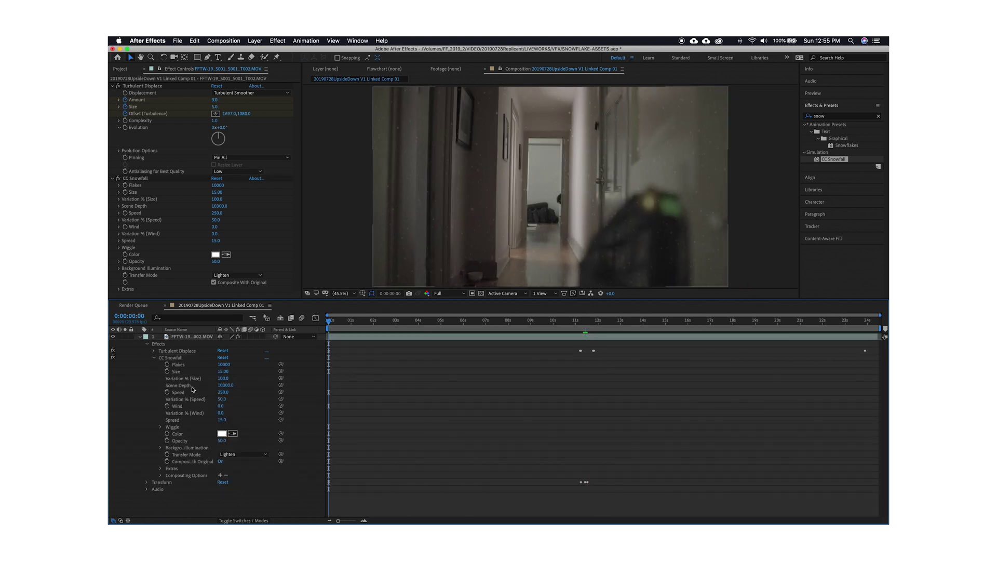
pyautogui.click(154, 351)
pyautogui.click(125, 365)
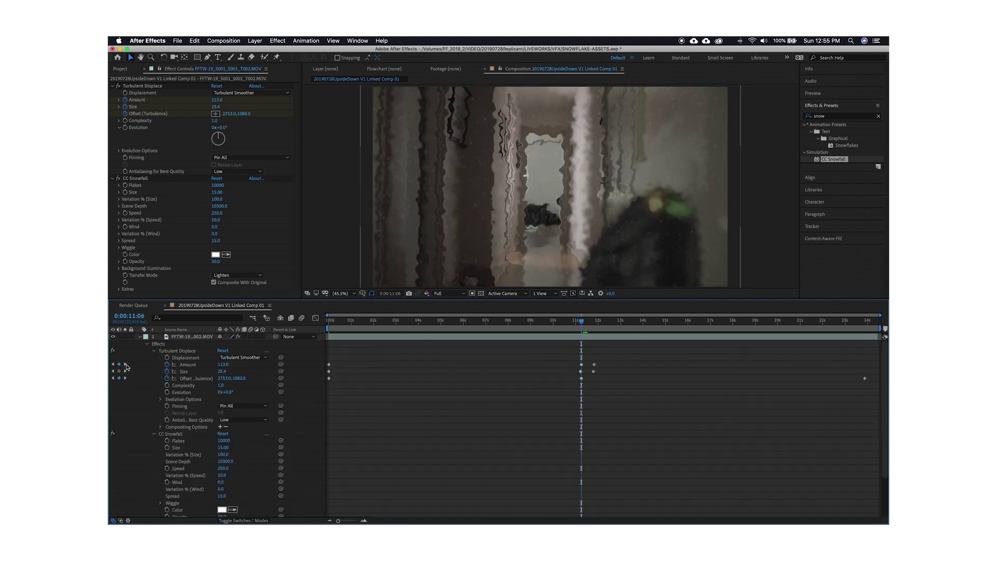
# Step: Keyframe the CC Snowfall Flakes at 10000 with a value of 0 just before 0:00:11:06, and preview the snow's start
pyautogui.click(147, 344)
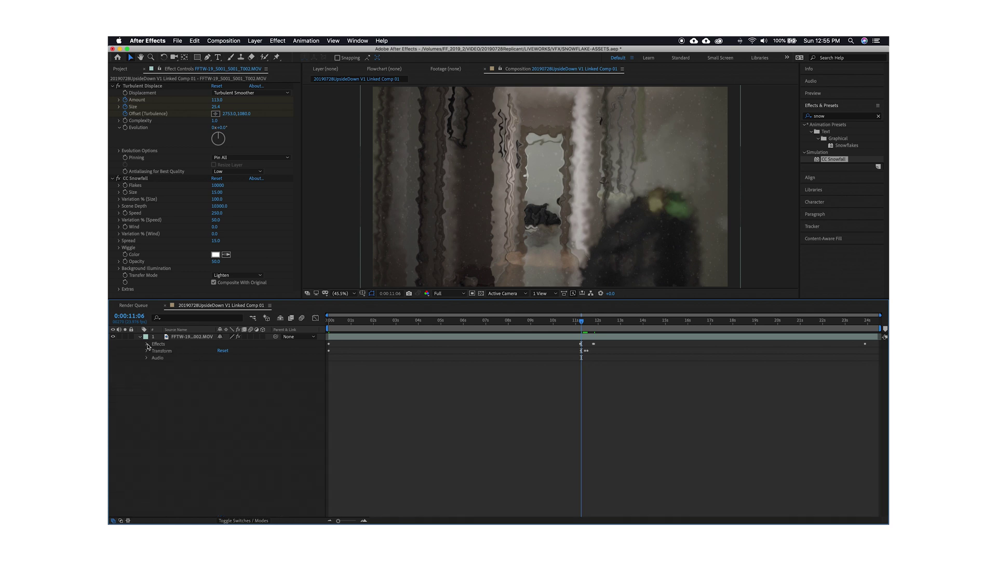
pyautogui.click(147, 344)
pyautogui.click(167, 364)
pyautogui.press('pageup')
pyautogui.press('pageup')
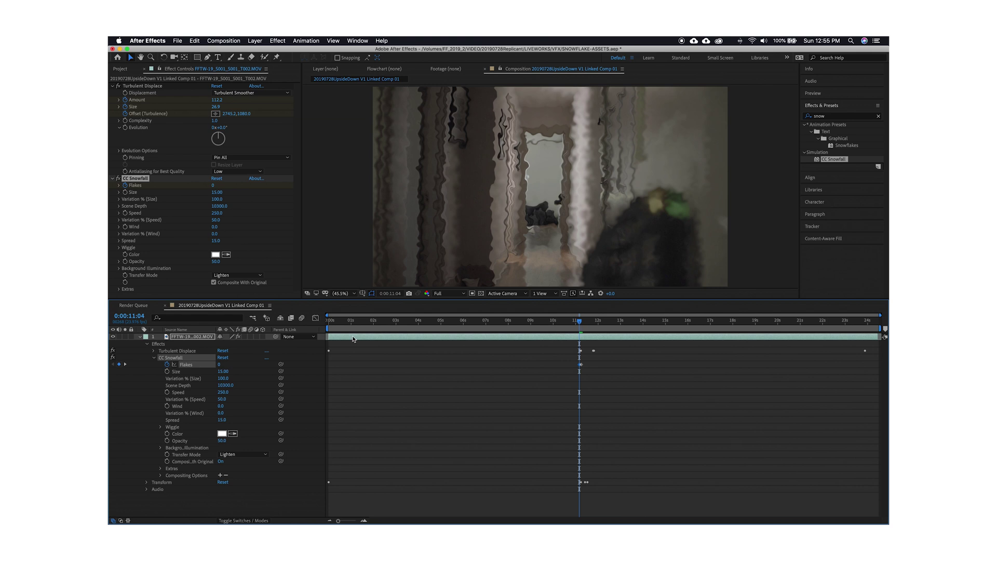
pyautogui.press('space')
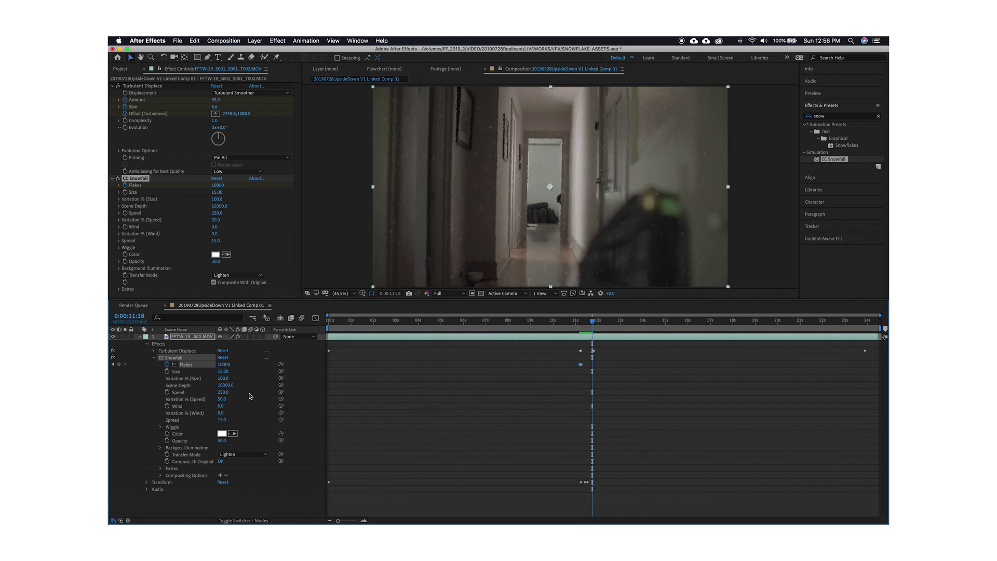
# Step: In Premiere Pro, apply Tint to the second adjustment layer at 00:00:25:20 and set Map Black To to dark blue
pyautogui.click(818, 365)
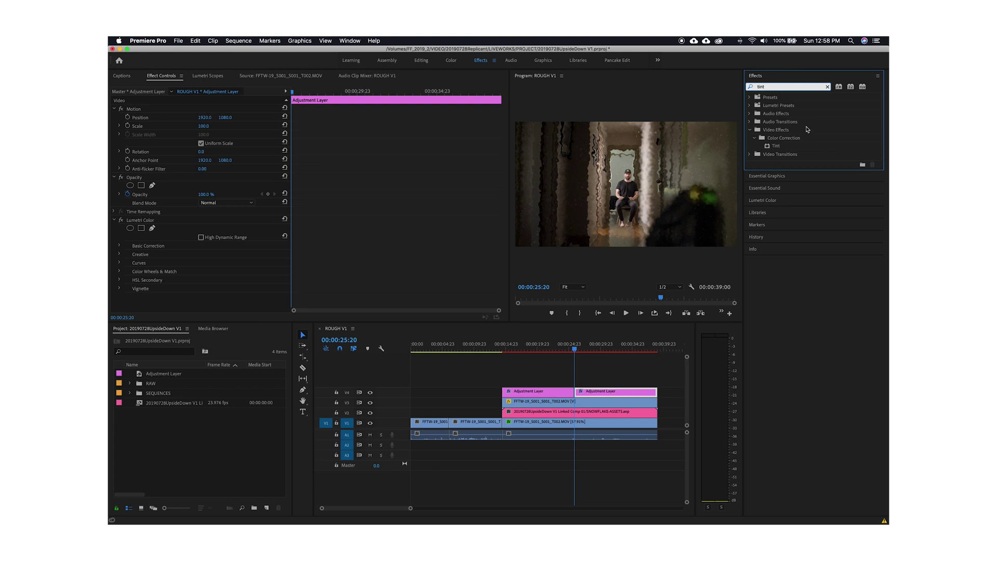
pyautogui.moveTo(775, 146); pyautogui.dragTo(337, 200)
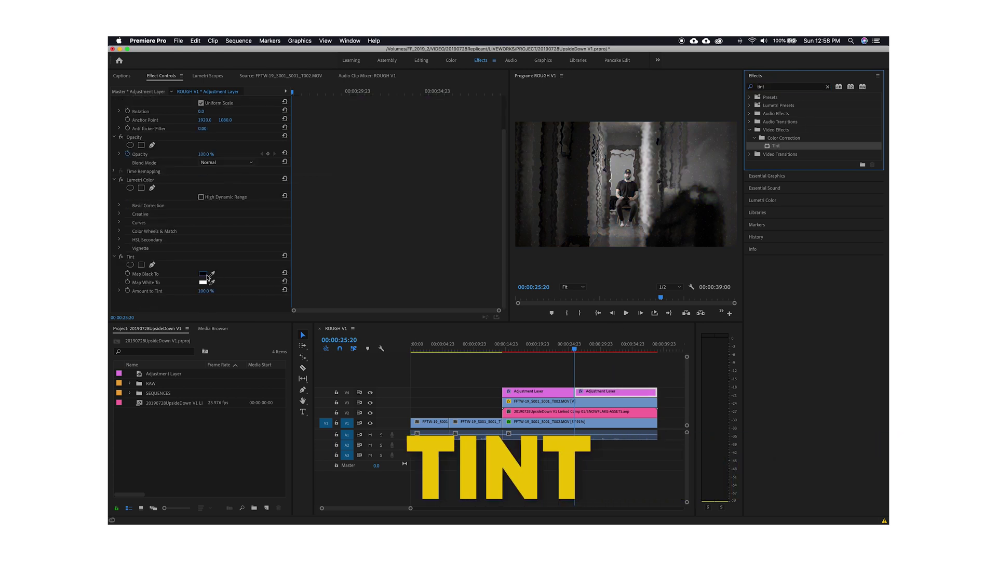
pyautogui.click(203, 274)
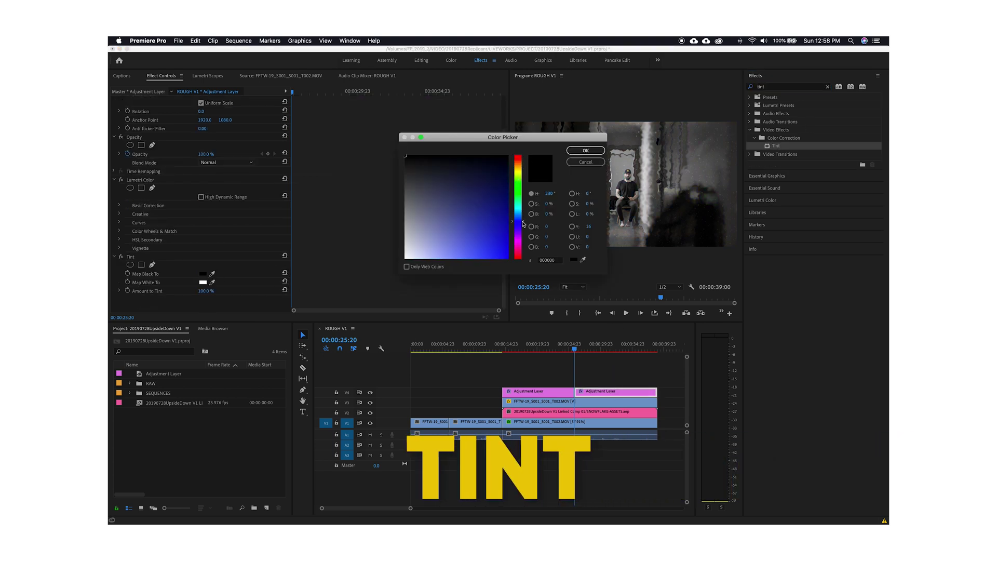
pyautogui.click(496, 200)
pyautogui.click(585, 150)
pyautogui.click(203, 274)
pyautogui.click(585, 150)
# Step: Set the Tint effect's Map White To colour to a dark pinkish red
pyautogui.click(203, 282)
pyautogui.click(505, 244)
pyautogui.press('Return')
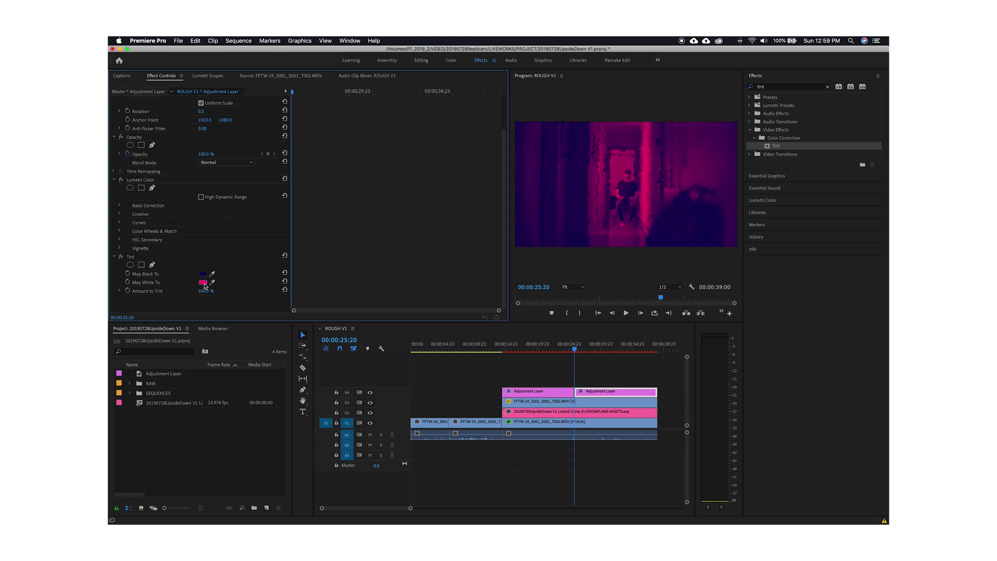
pyautogui.click(203, 282)
pyautogui.press('Return')
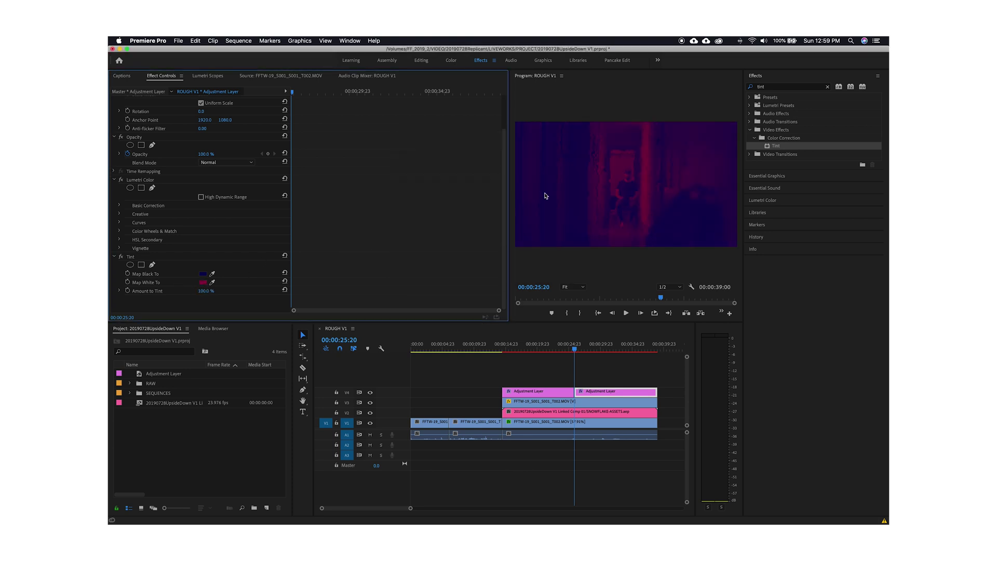
pyautogui.click(203, 282)
pyautogui.click(571, 162)
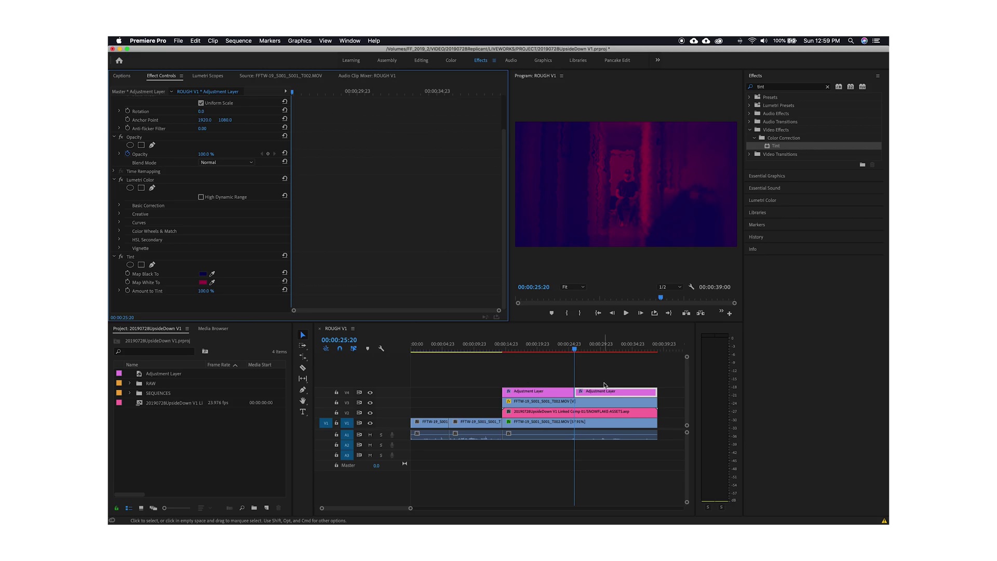